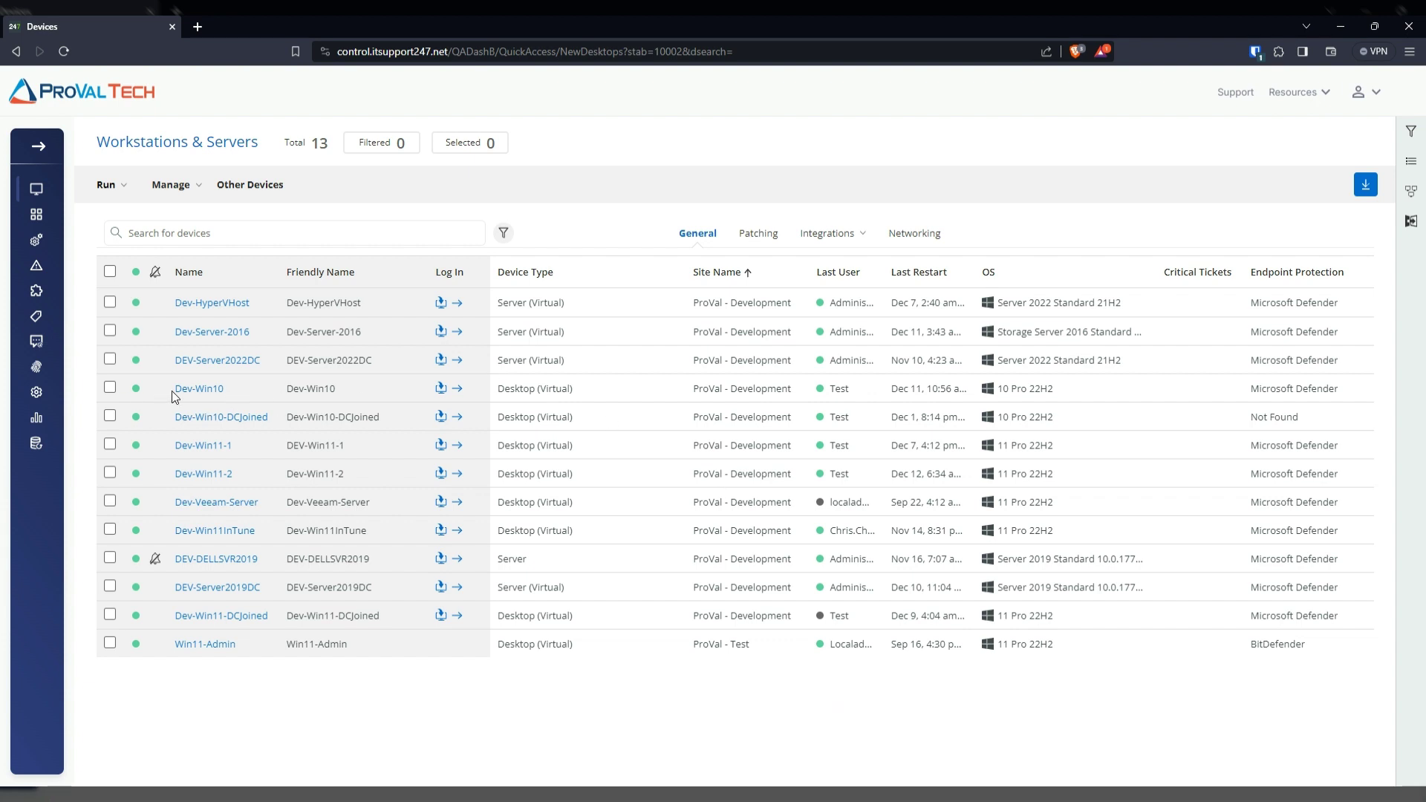
Select Dev-Win10 and choose Manage > Assign to Another Site
{"action": "left_click", "coordinate": [109, 389]}
{"action": "left_click", "coordinate": [174, 185]}
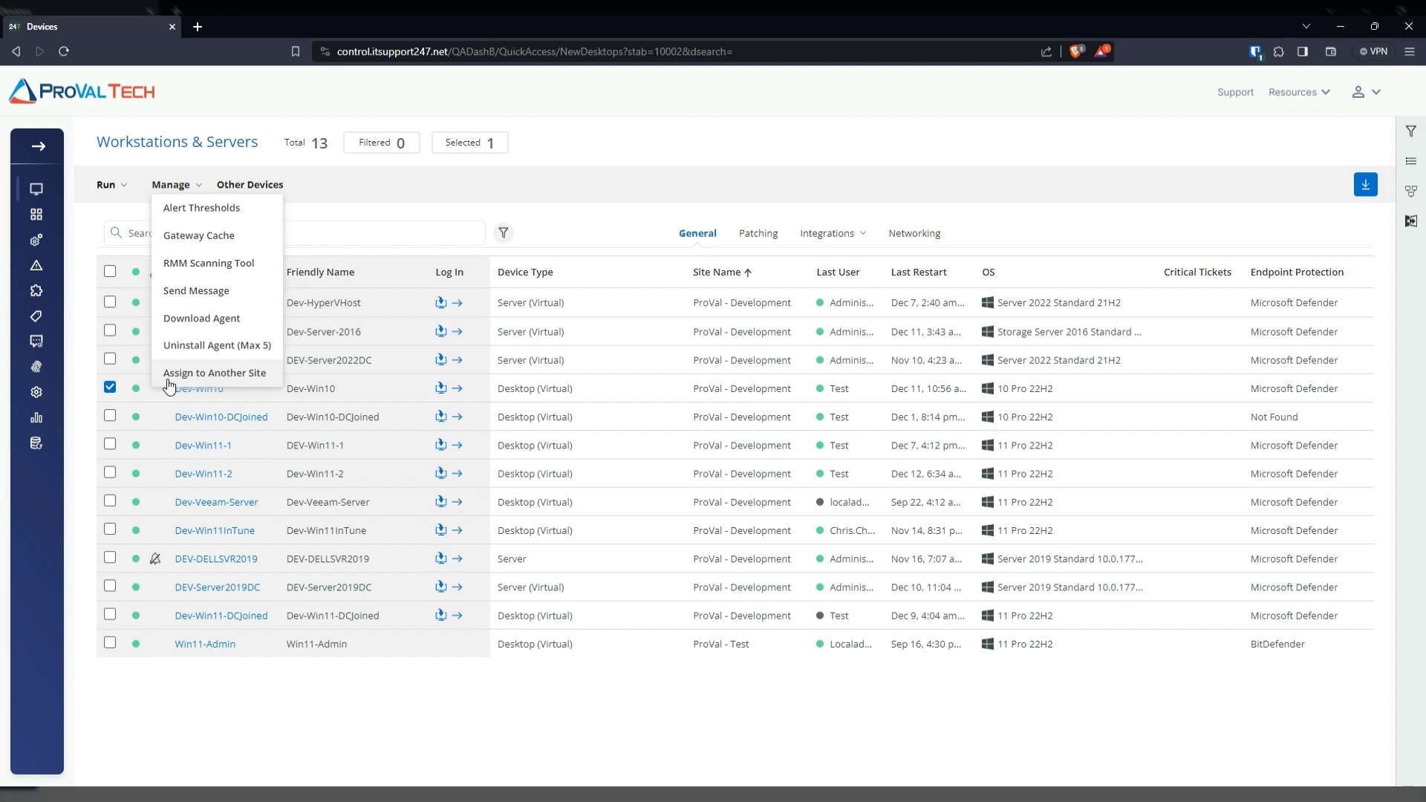
{"action": "left_click", "coordinate": [190, 372]}
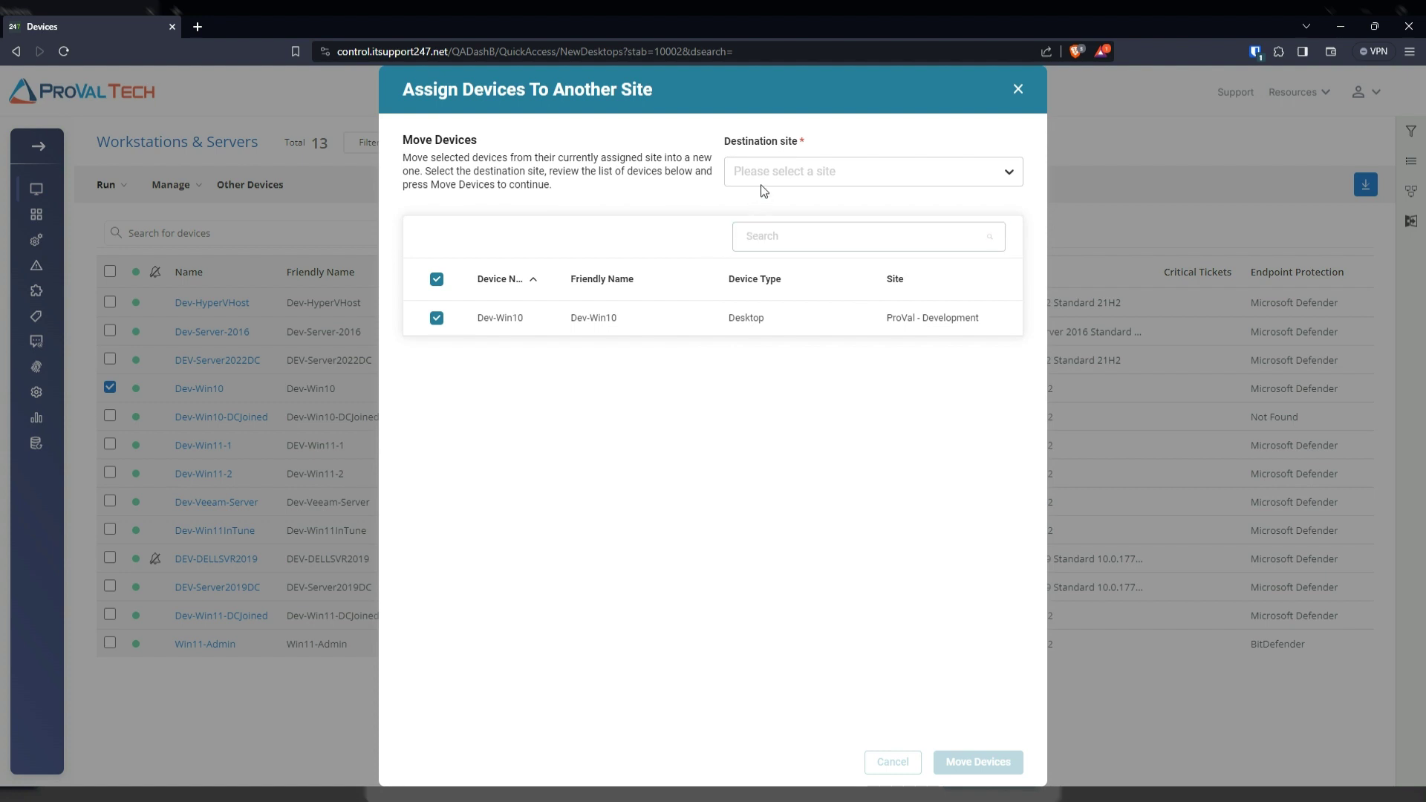
Choose ProVal - Test from the Destination site dropdown for Dev-Win10
{"action": "left_click", "coordinate": [882, 172]}
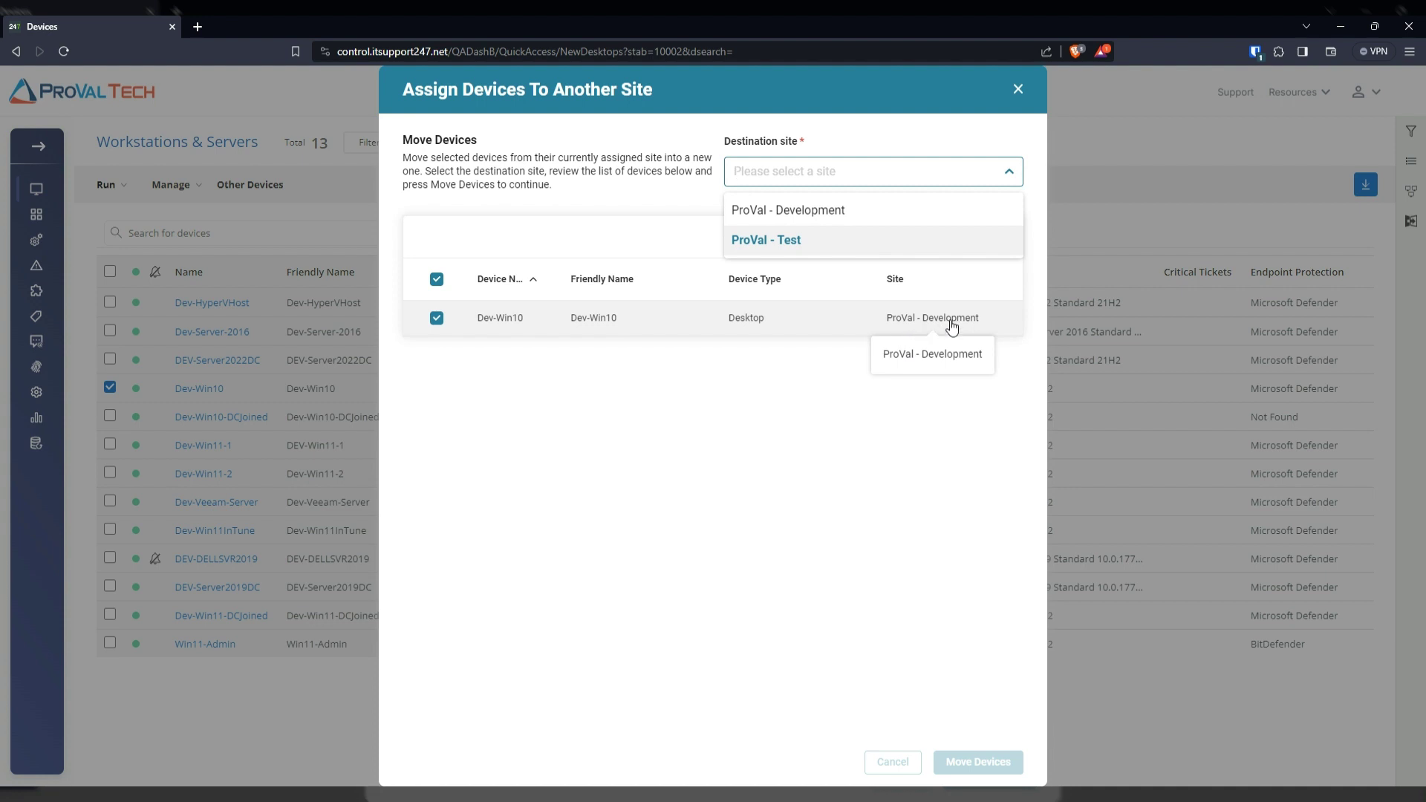
{"action": "left_click", "coordinate": [767, 245]}
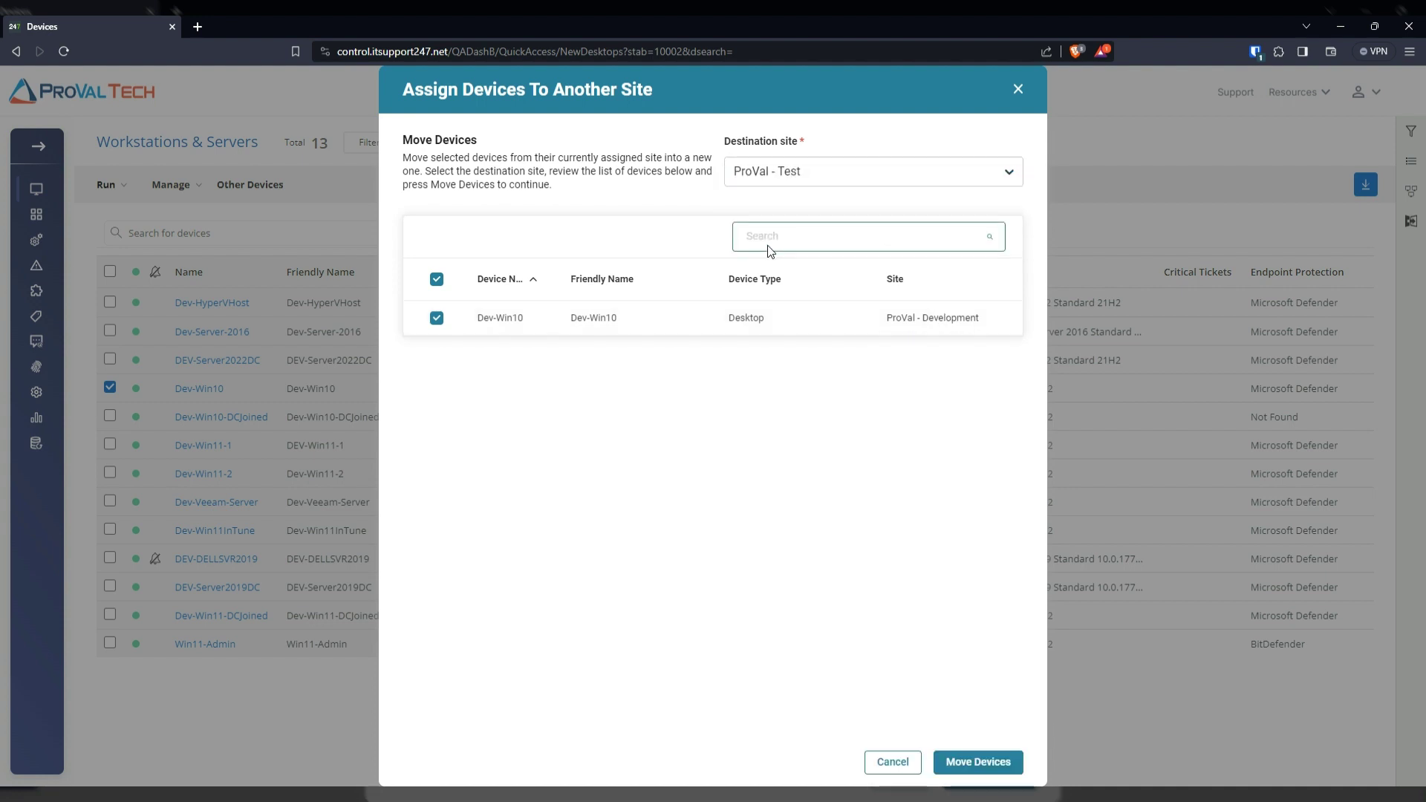
{"action": "left_click", "coordinate": [905, 178]}
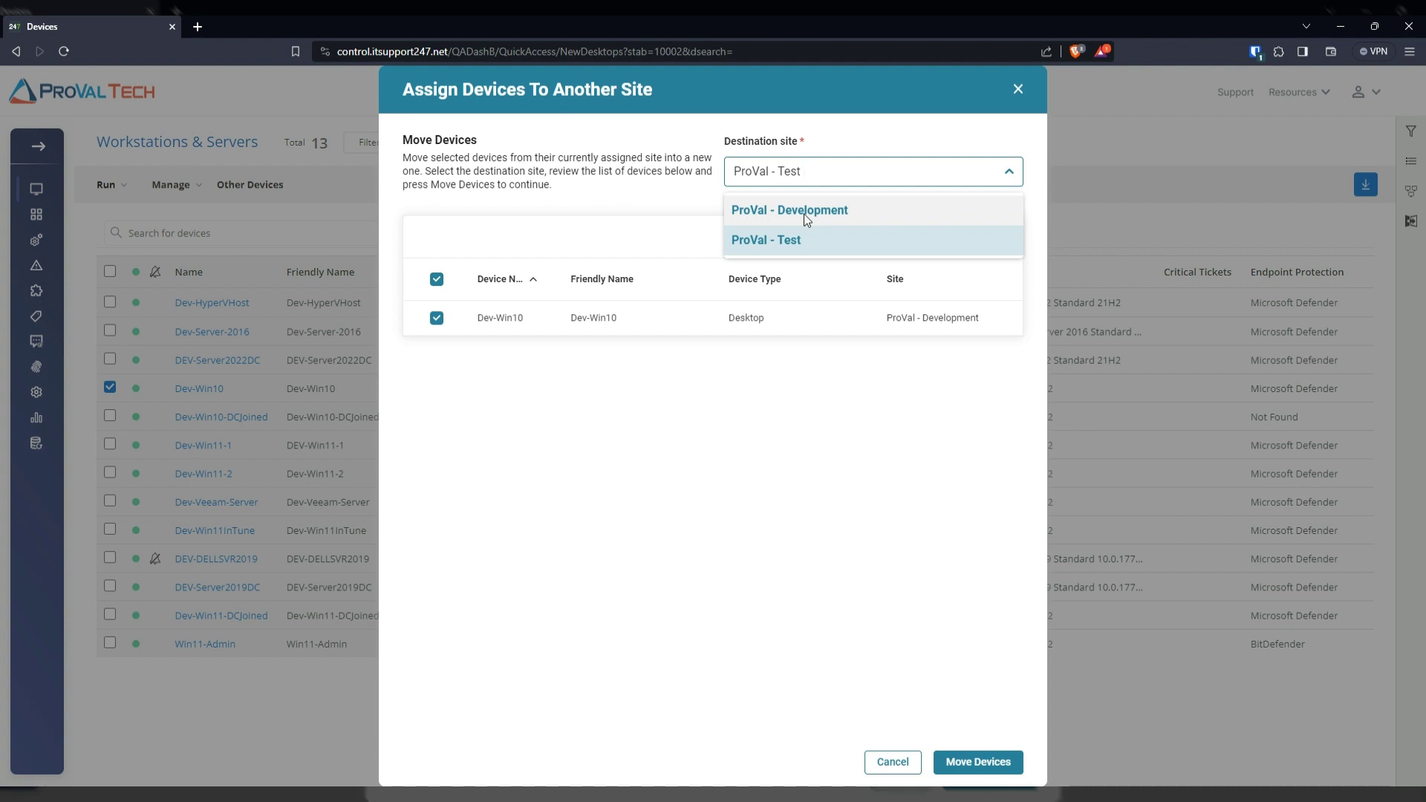
{"action": "left_click", "coordinate": [730, 424]}
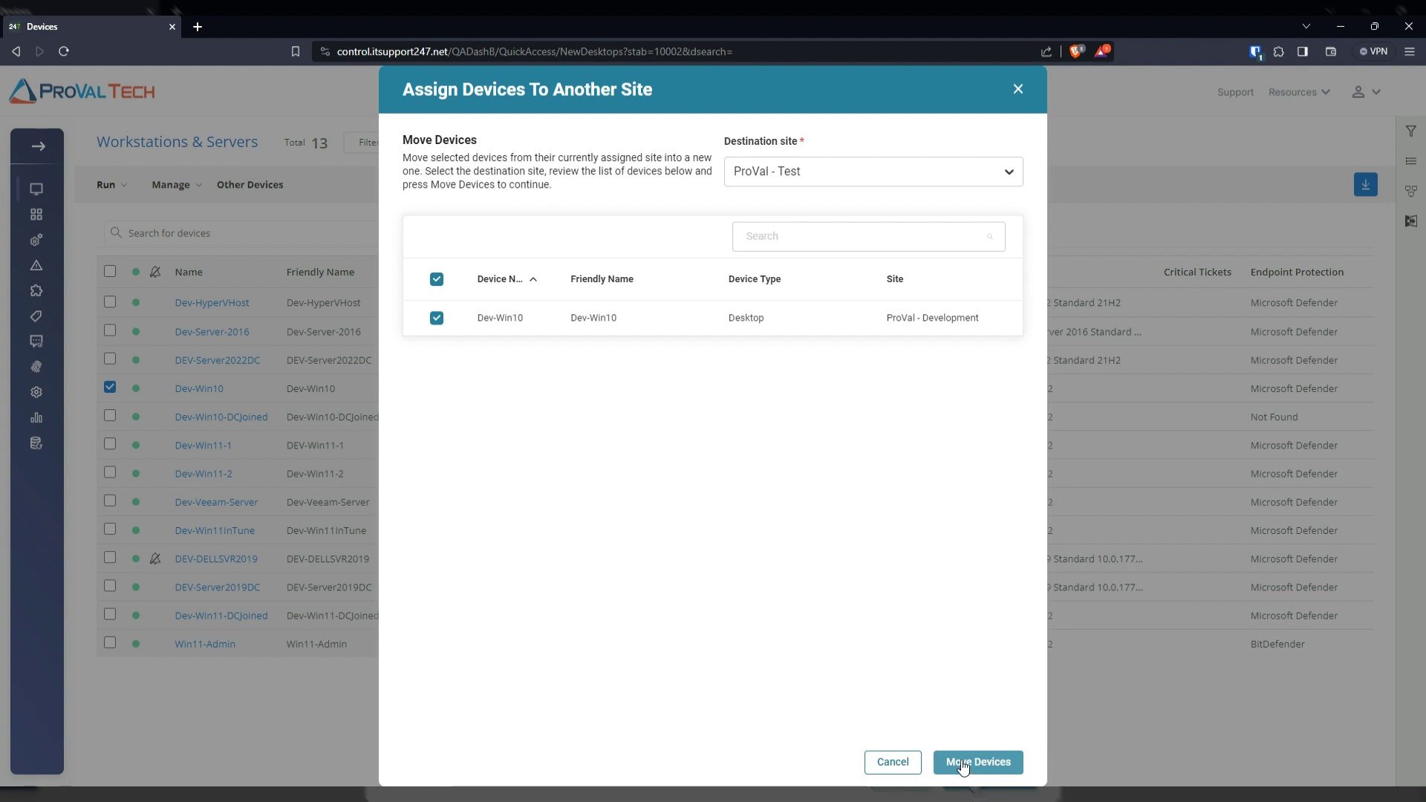
Submit Move Devices for Dev-Win10 and confirm the warning
{"action": "left_click", "coordinate": [962, 762]}
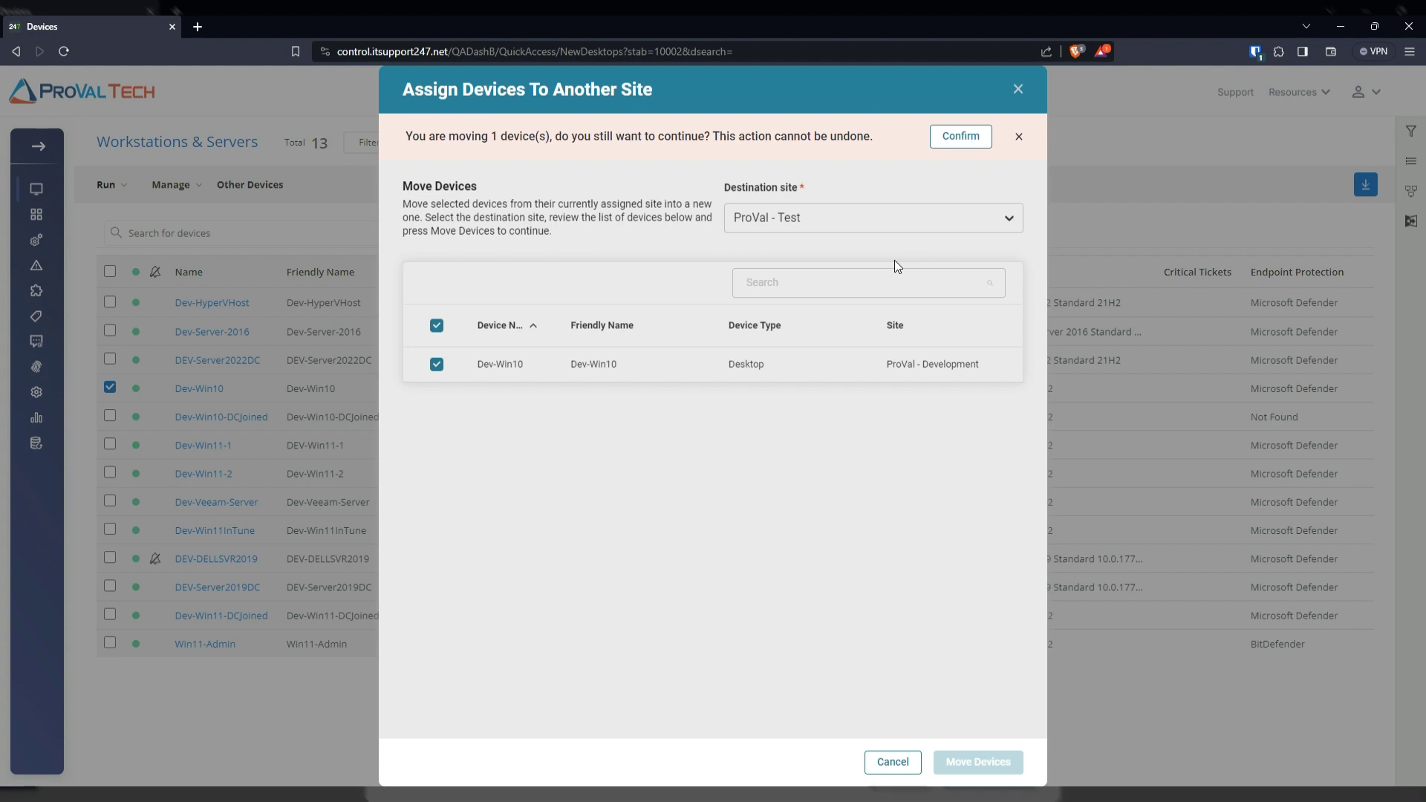
{"action": "left_click", "coordinate": [960, 135]}
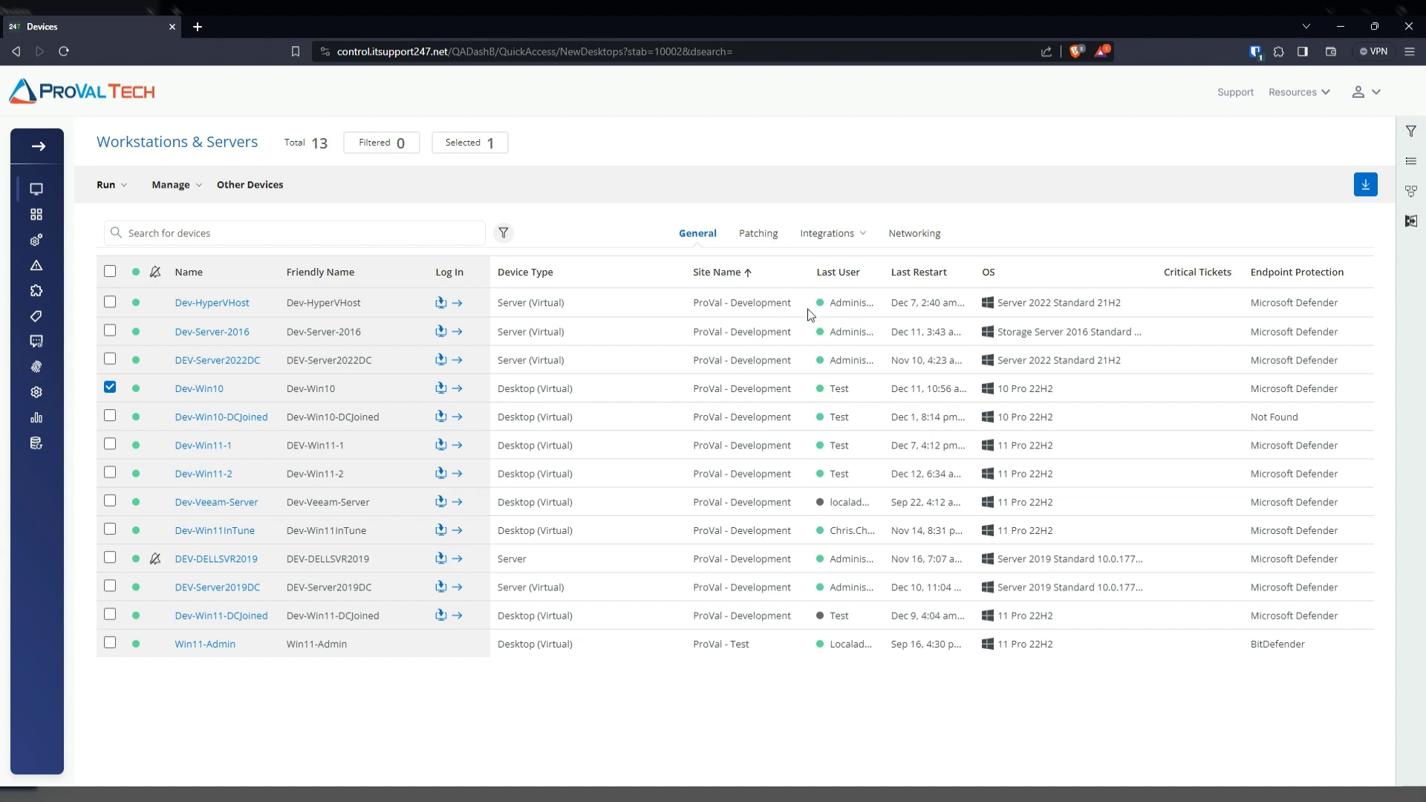
Reload the Devices page to check Dev-Win10's site
{"action": "left_click", "coordinate": [64, 51]}
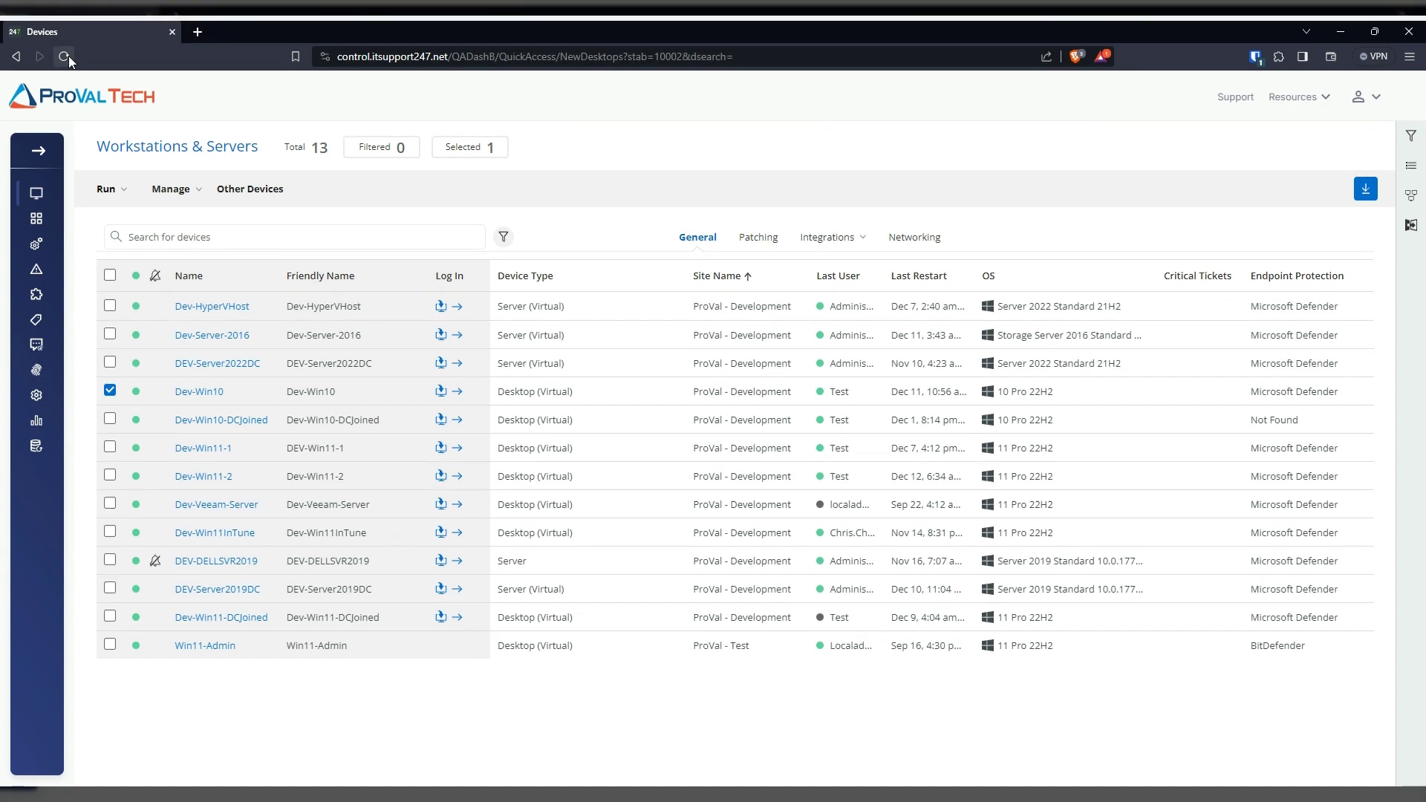